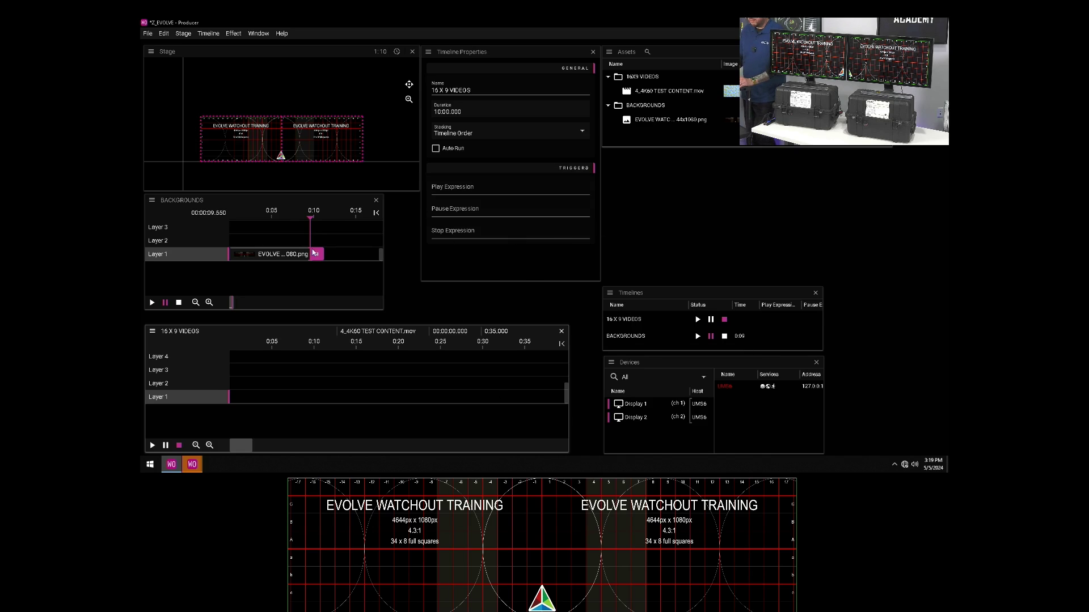
Set the BACKGROUNDS playhead to 0:07 and place 4_4K60 TEST CONTENT.mov on Layer 1 of 16 X 9 VIDEOS.
left_click_drag(268, 220, 230, 221)
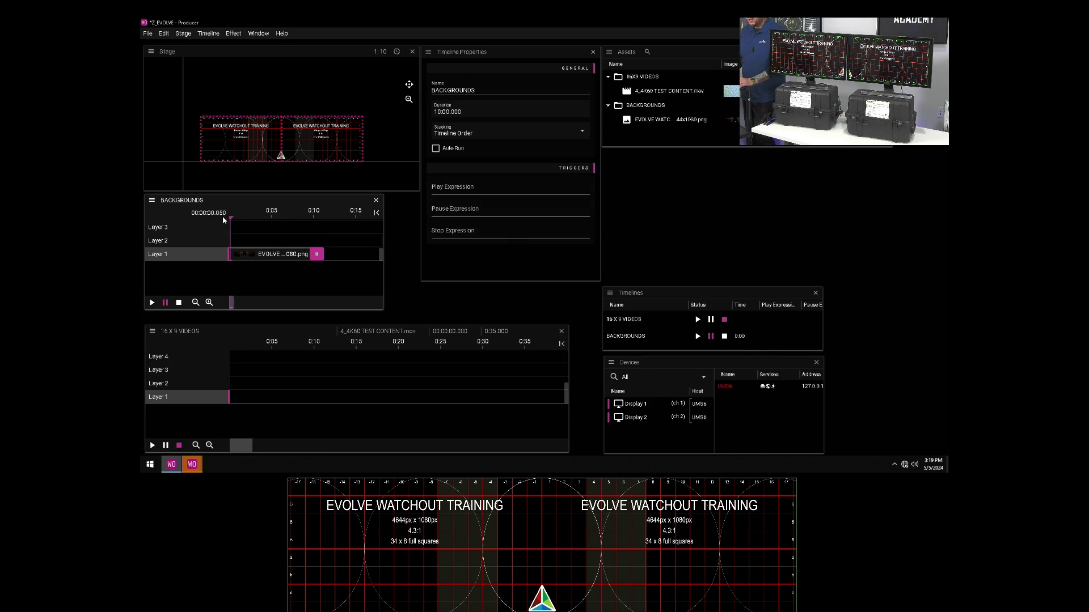
left_click(288, 238)
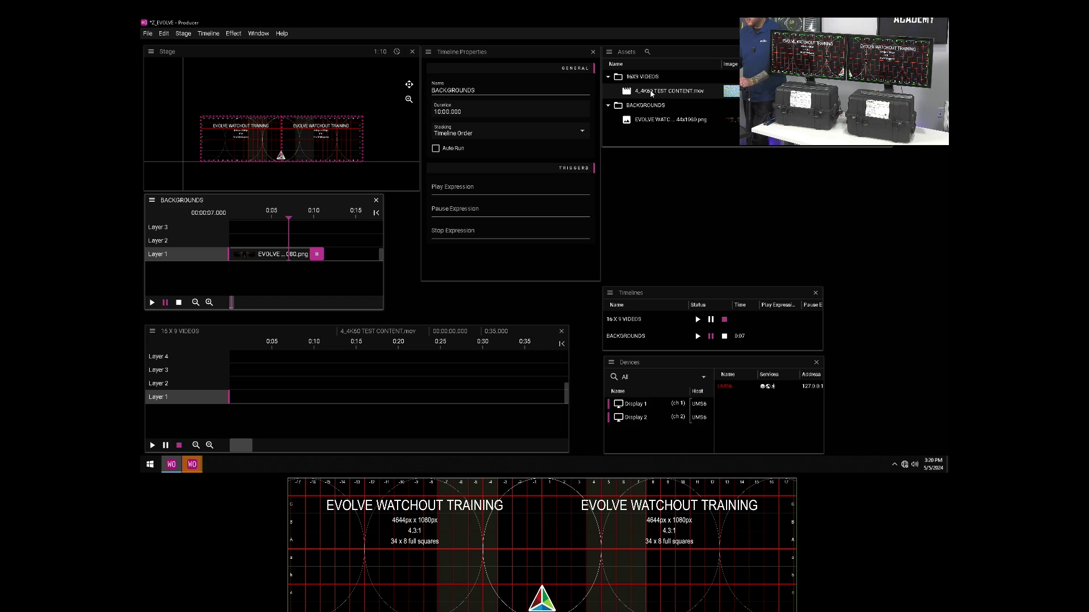
left_click_drag(667, 94, 242, 398)
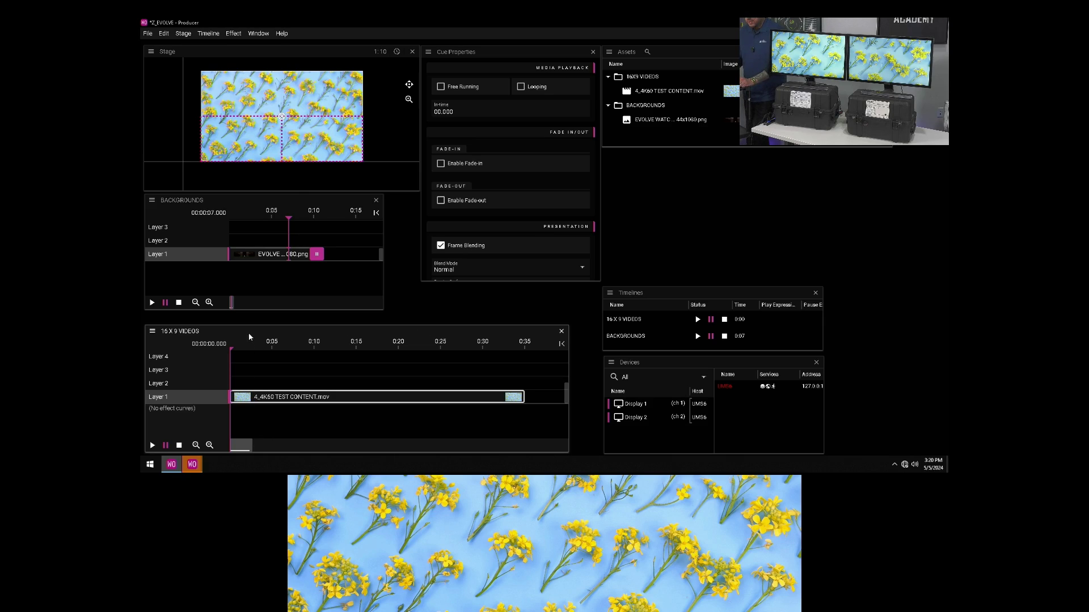
Add a Scale effect to the test video cue, shrinking it to about 29% x 31% on the left display.
right_click(238, 400)
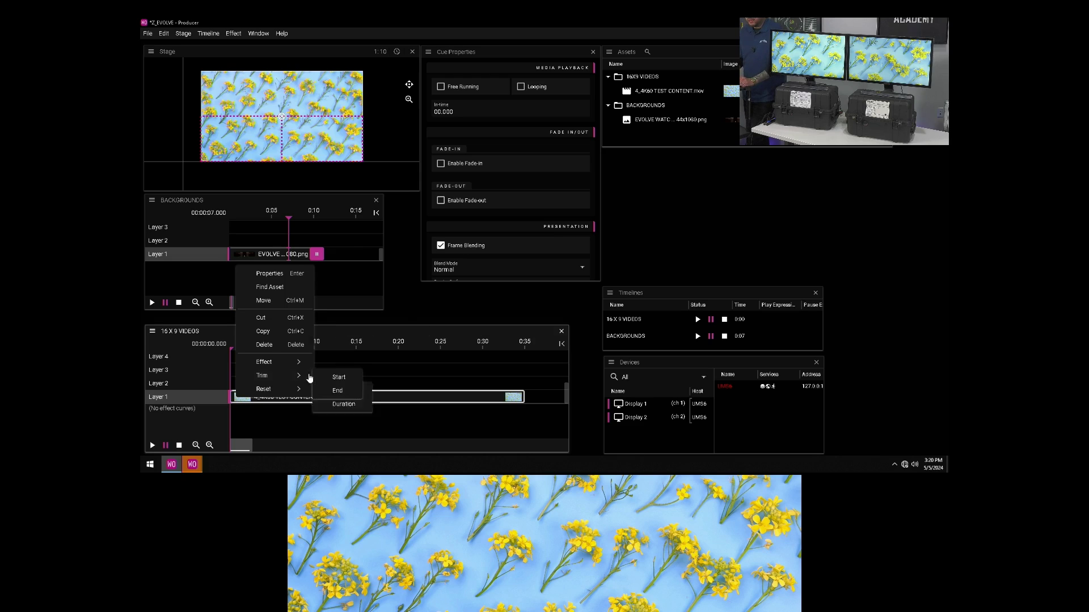
mouse_move(297, 367)
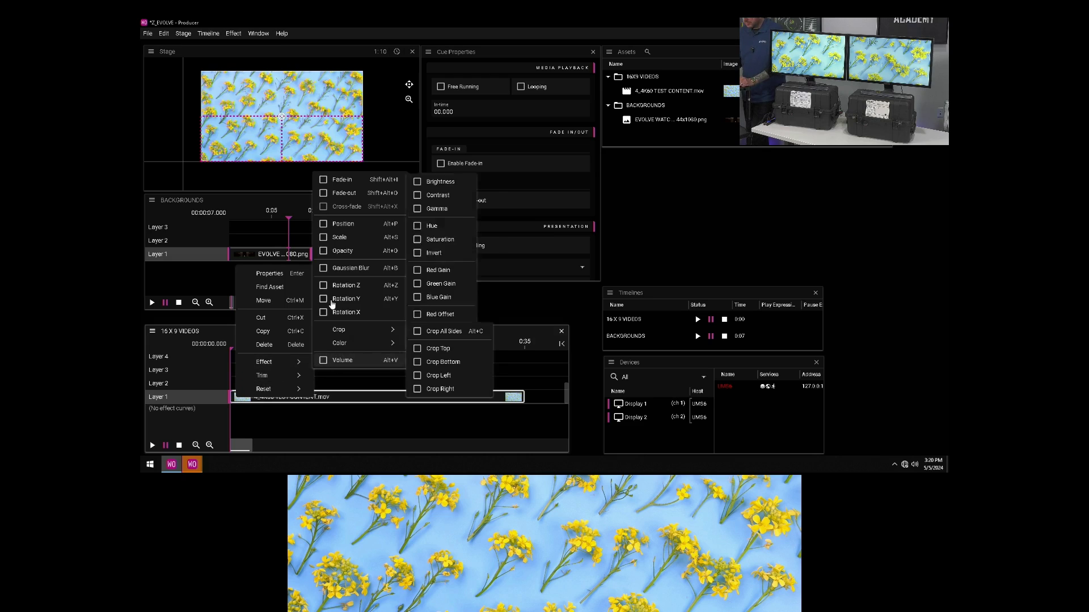
left_click(327, 239)
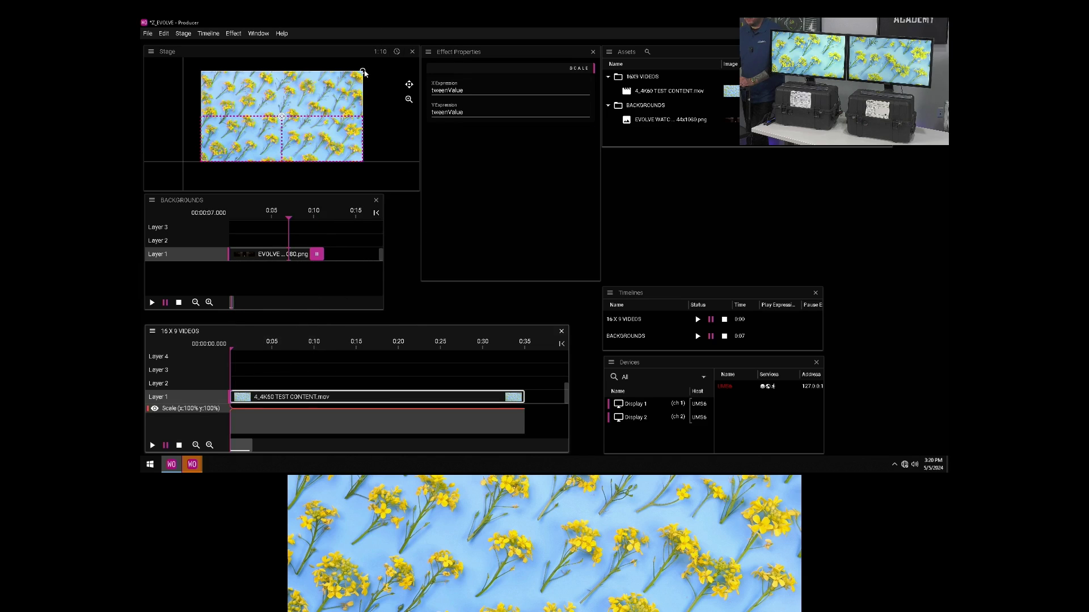
left_click_drag(364, 73, 241, 141)
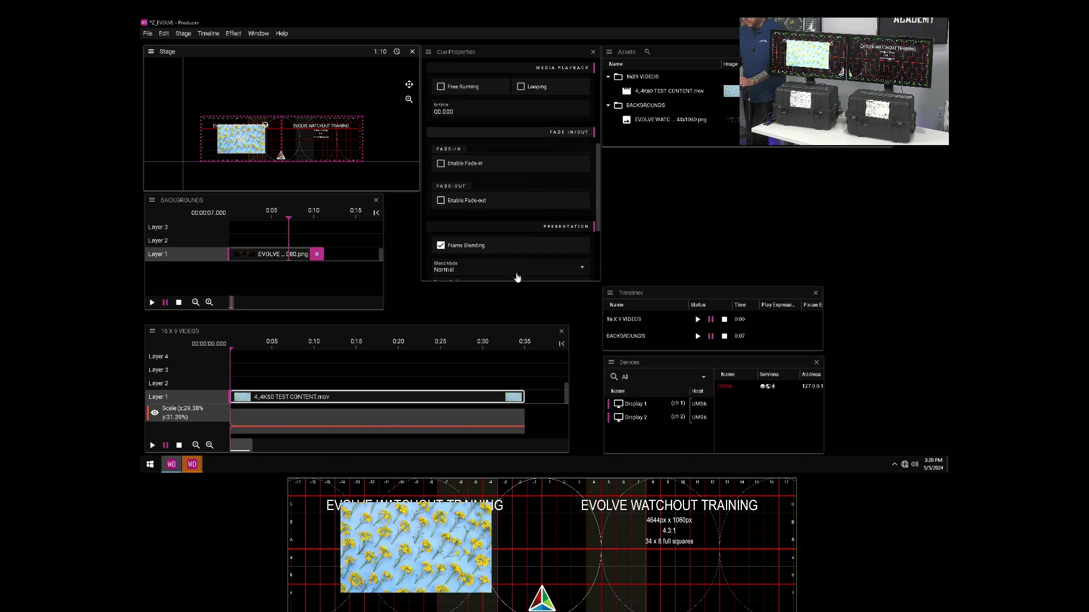
Enable a 1.5-second CubicOut fade-in on the selected test video cue.
left_click(258, 400)
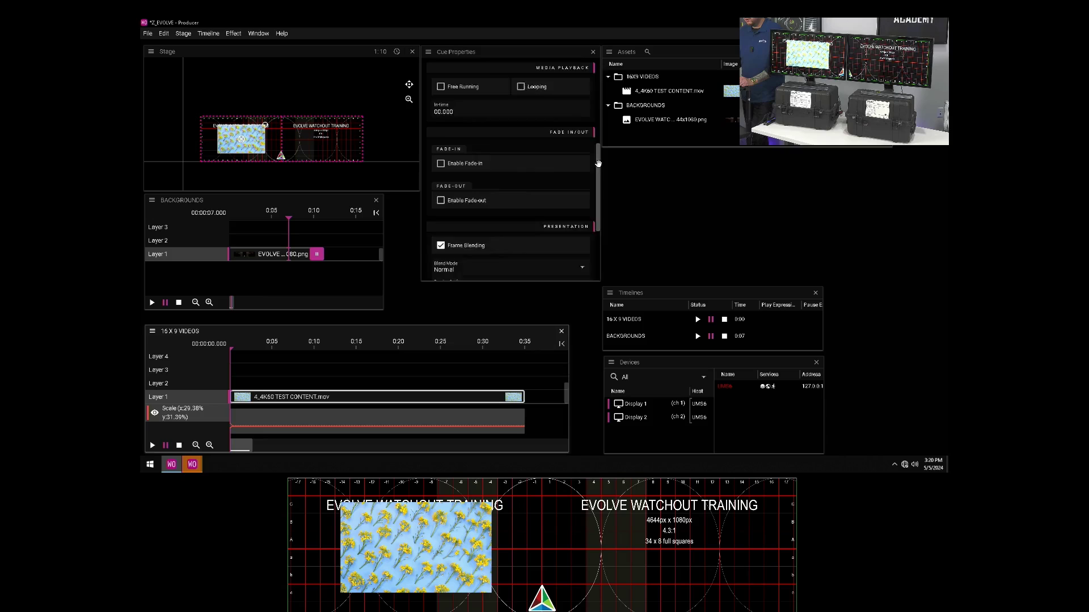
scroll(596, 163, "up", 5)
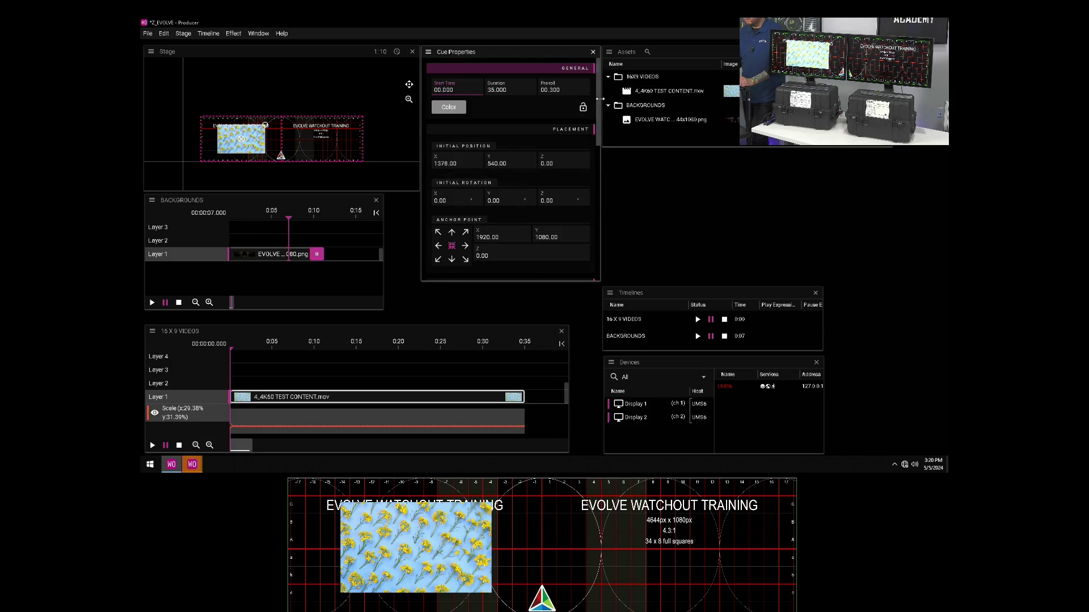
left_click_drag(601, 95, 600, 186)
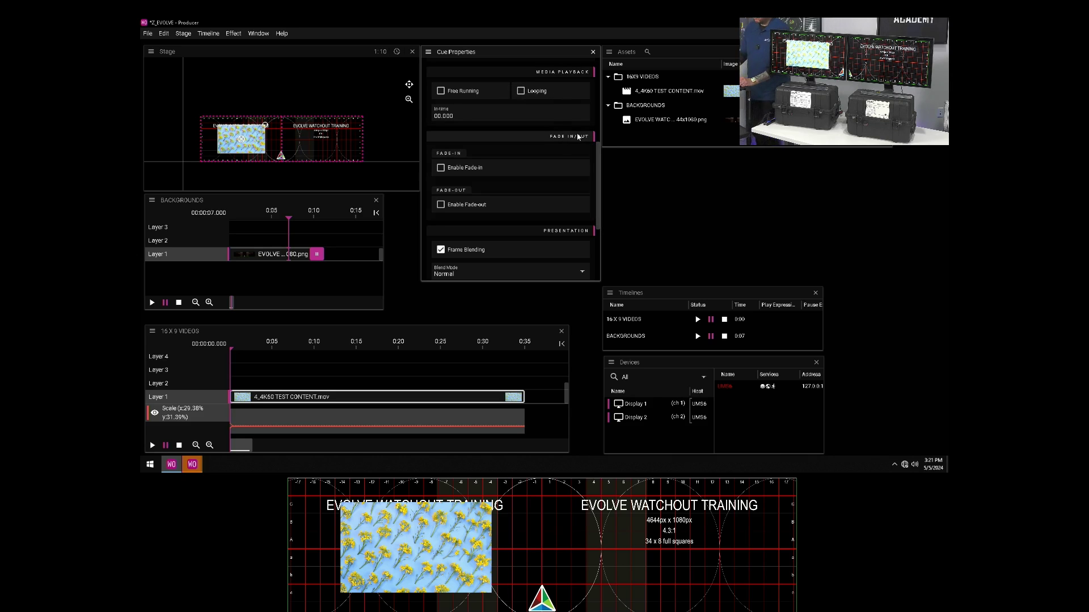
scroll(597, 183, "down", 1)
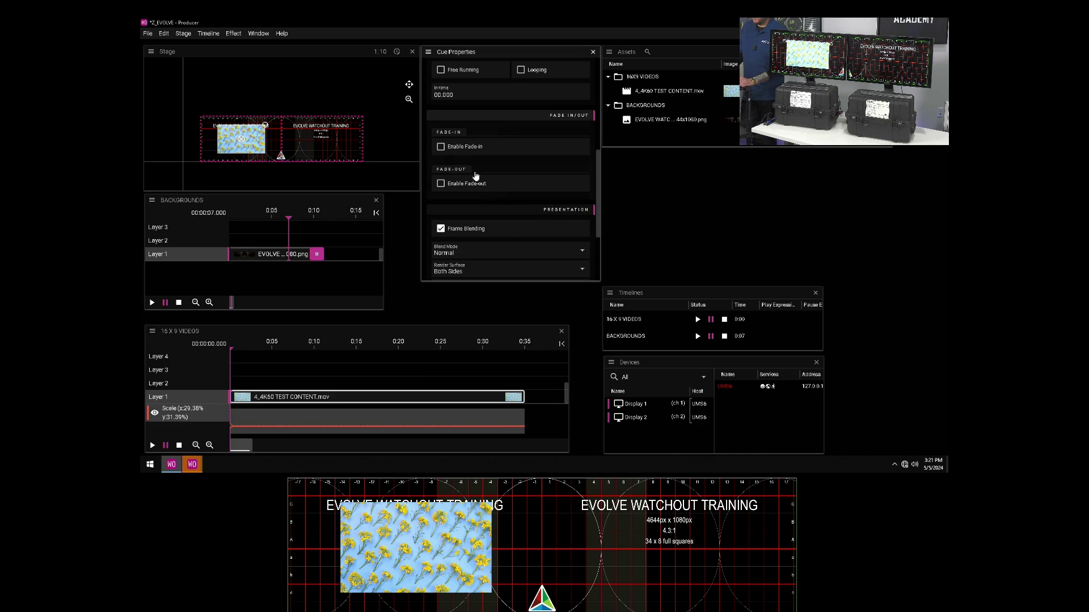
left_click(440, 148)
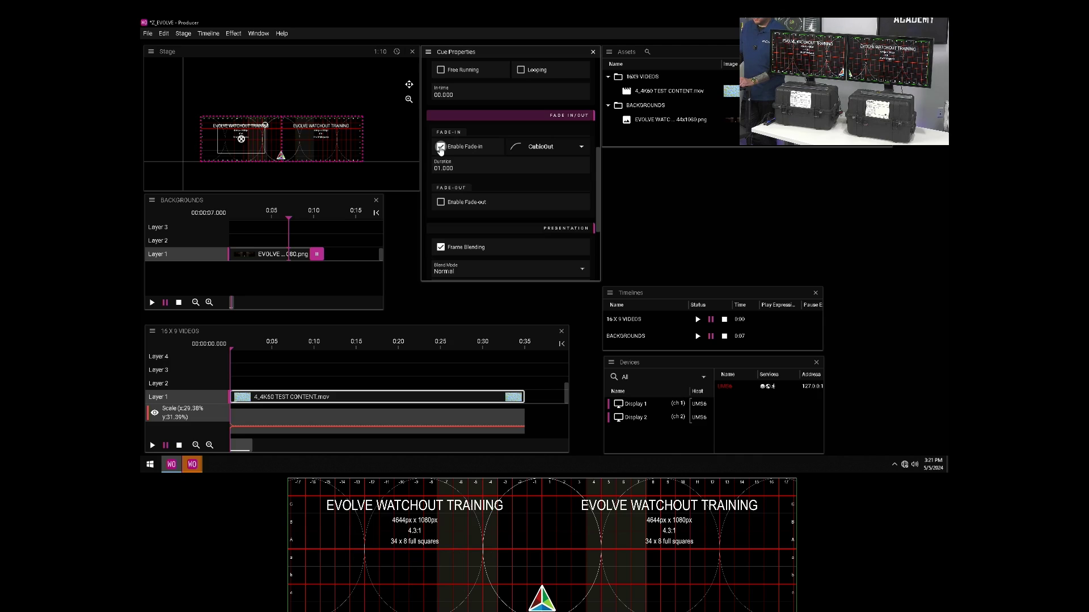
Preview the fade at 3.25 seconds, then return the timeline to its start.
left_click(310, 365)
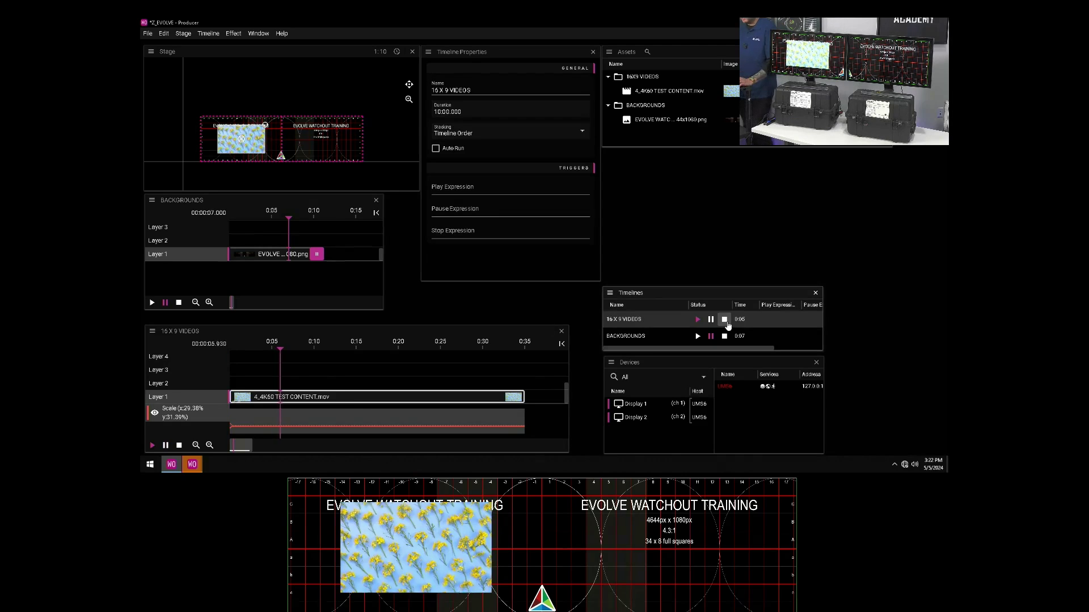
left_click(259, 344)
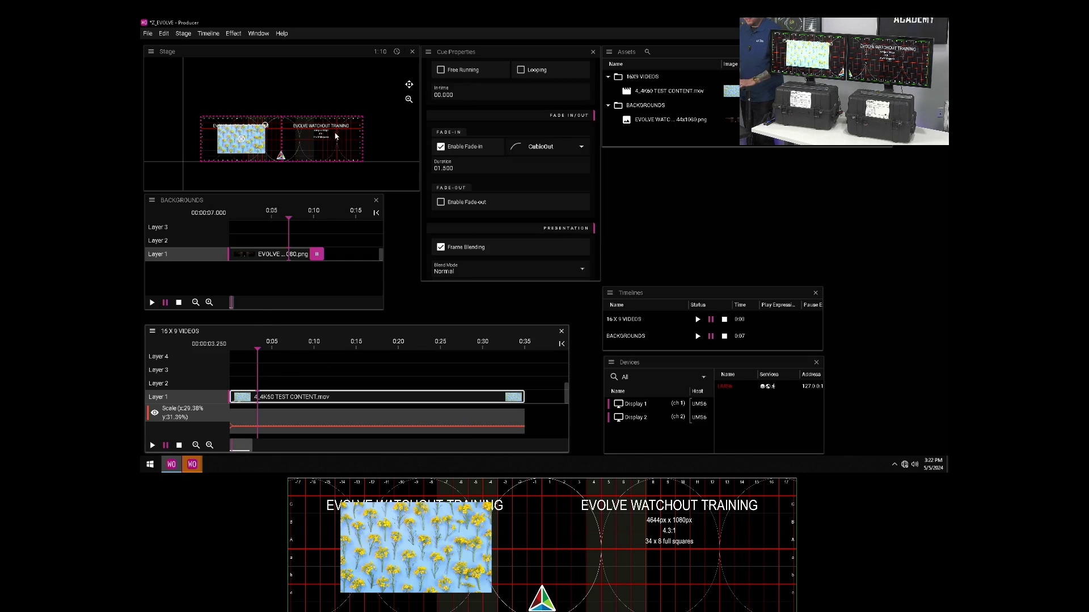
left_click(245, 400)
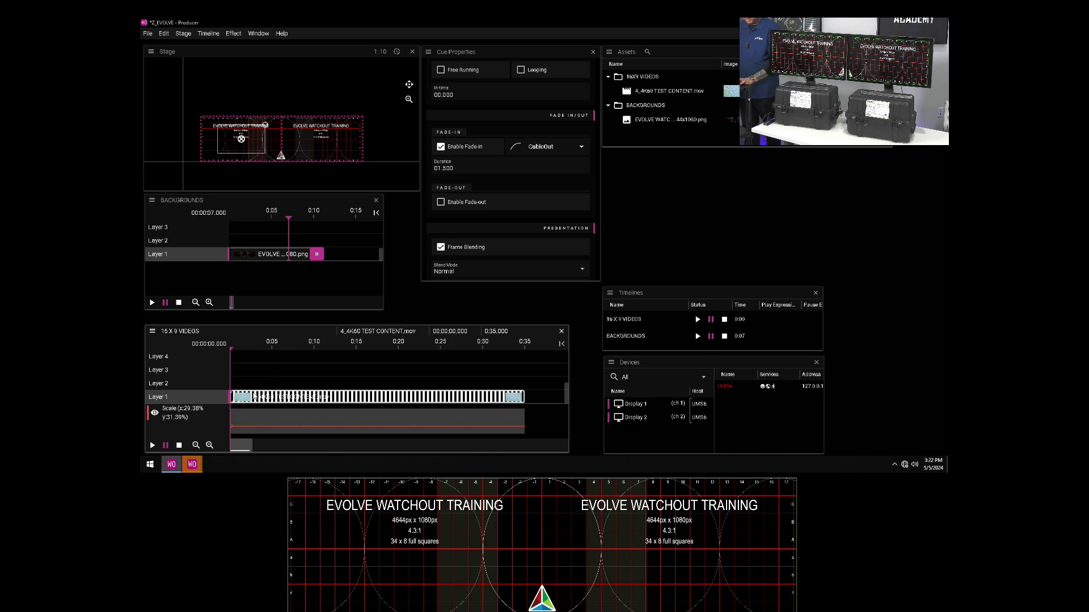
Duplicate the video cue onto Layer 2, move the copy to the right display, and preview at 1.9 seconds.
left_click_drag(274, 397, 274, 383)
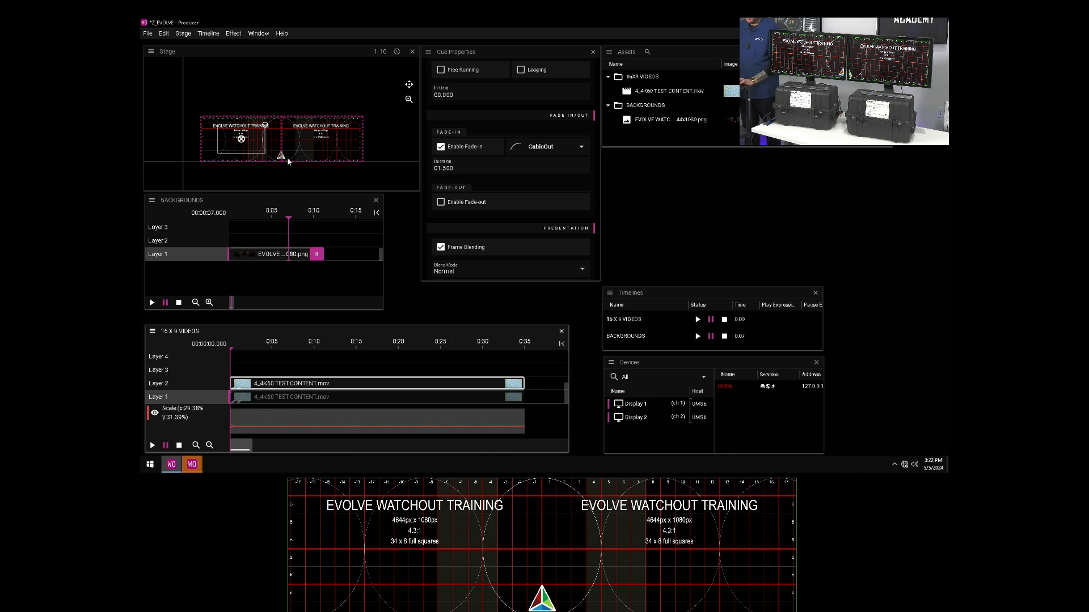
left_click_drag(242, 141, 325, 143)
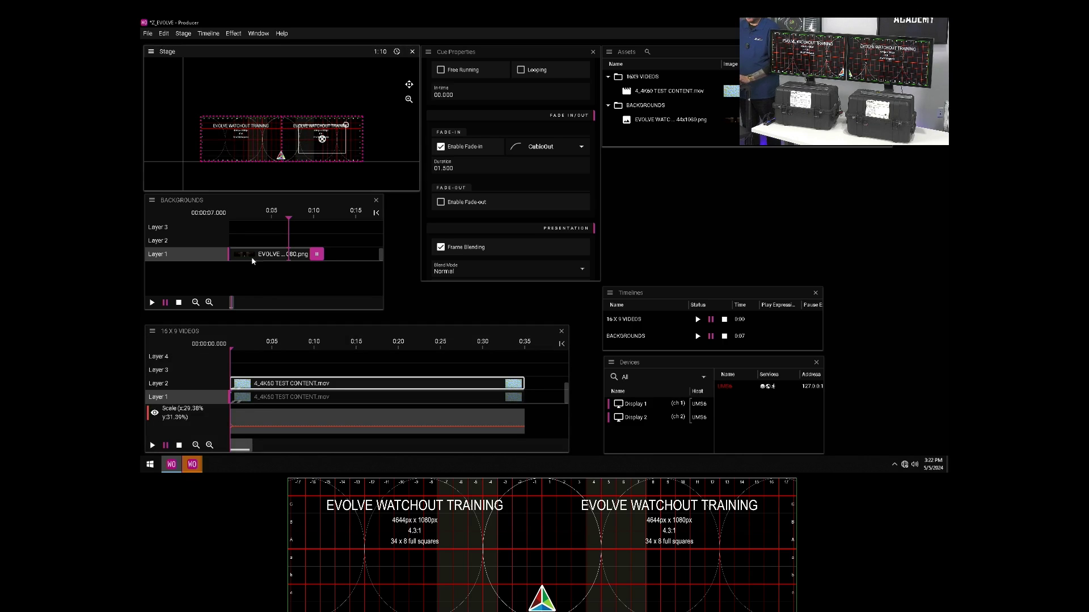
left_click(246, 352)
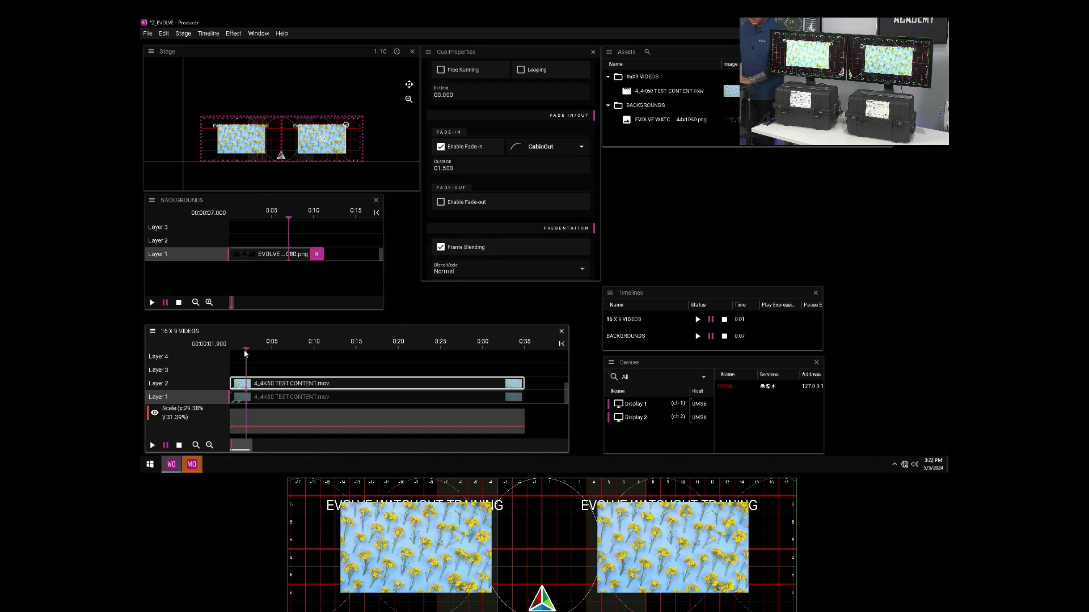
Stop the 16 X 9 VIDEOS timeline and play it again.
left_click(724, 319)
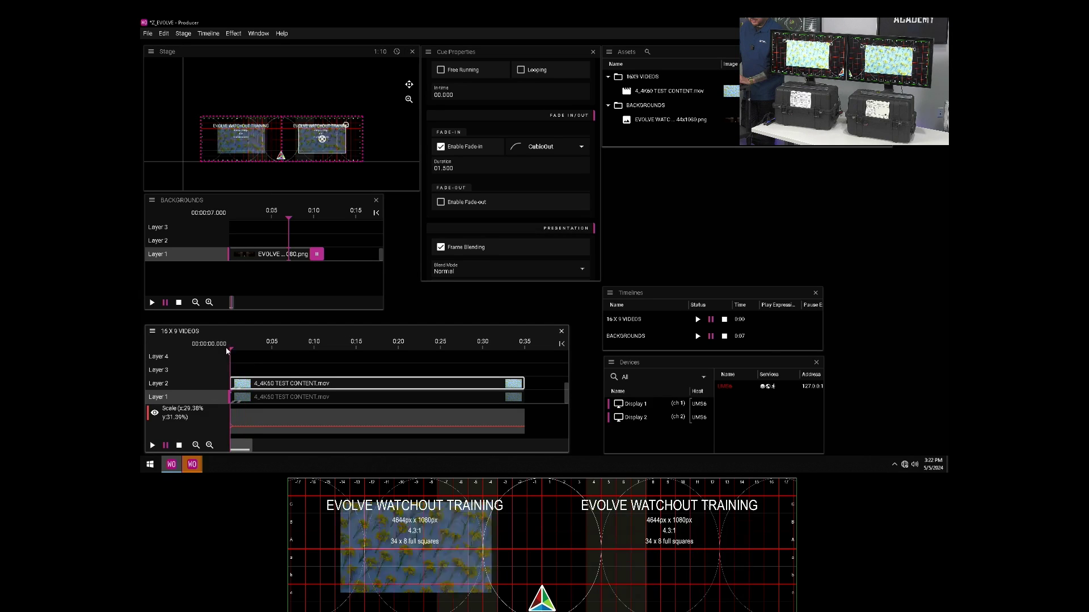
left_click(726, 321)
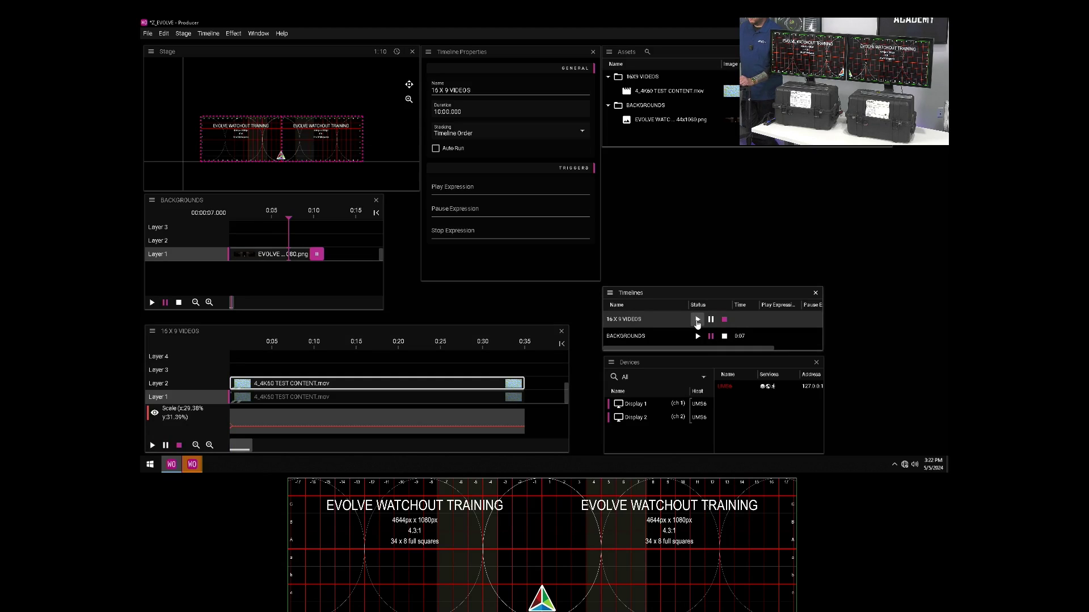
left_click(698, 321)
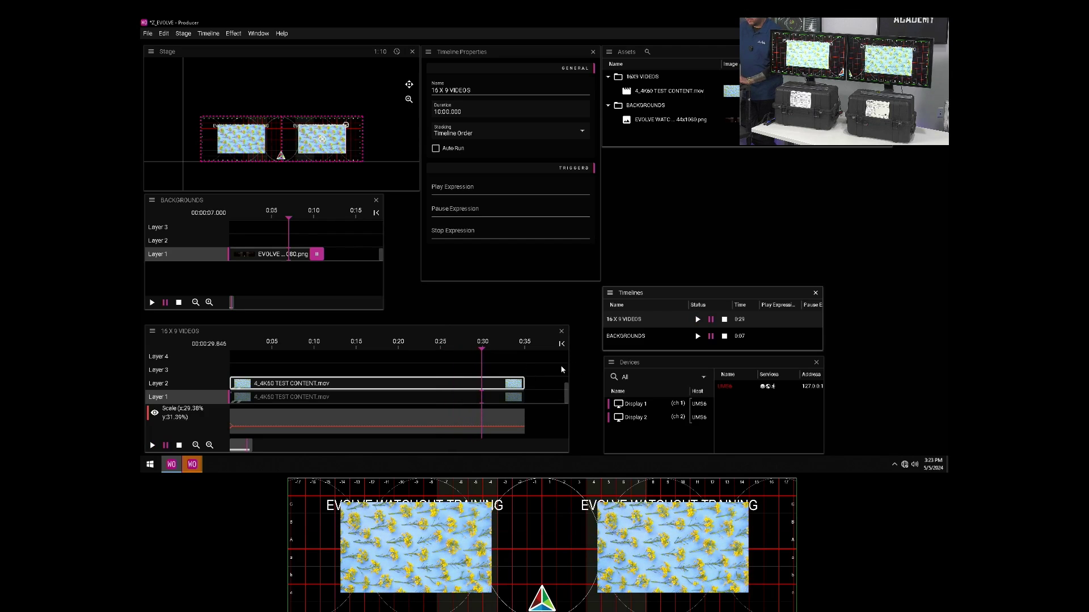
Widen the 16 X 9 VIDEOS timeline panel while playback continues.
left_click_drag(569, 358, 598, 358)
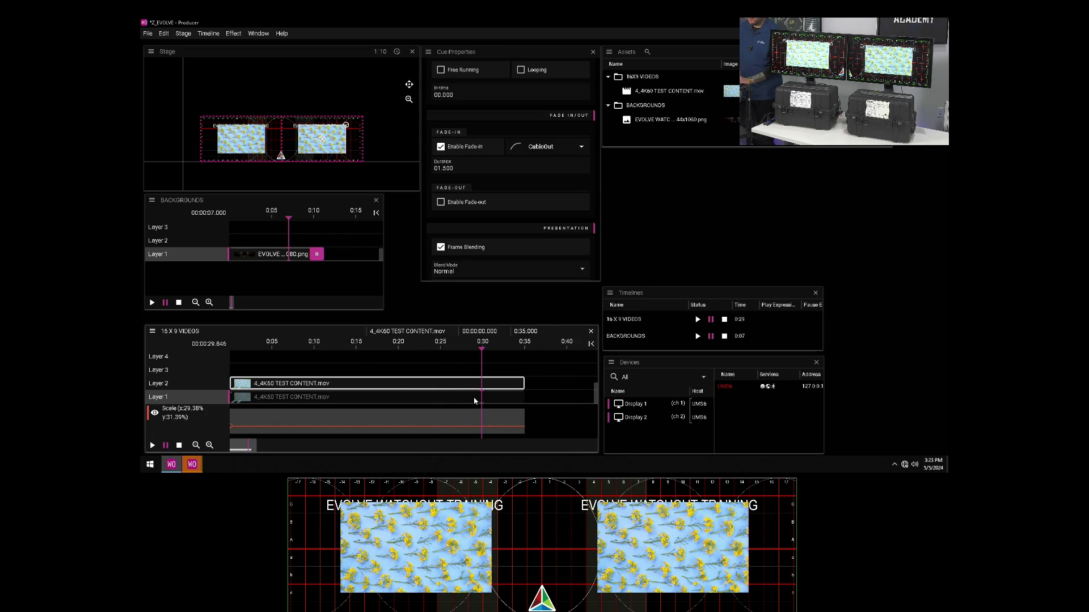
Add a marker cue, move it to 35 seconds, and turn on its countdown.
right_click(540, 393)
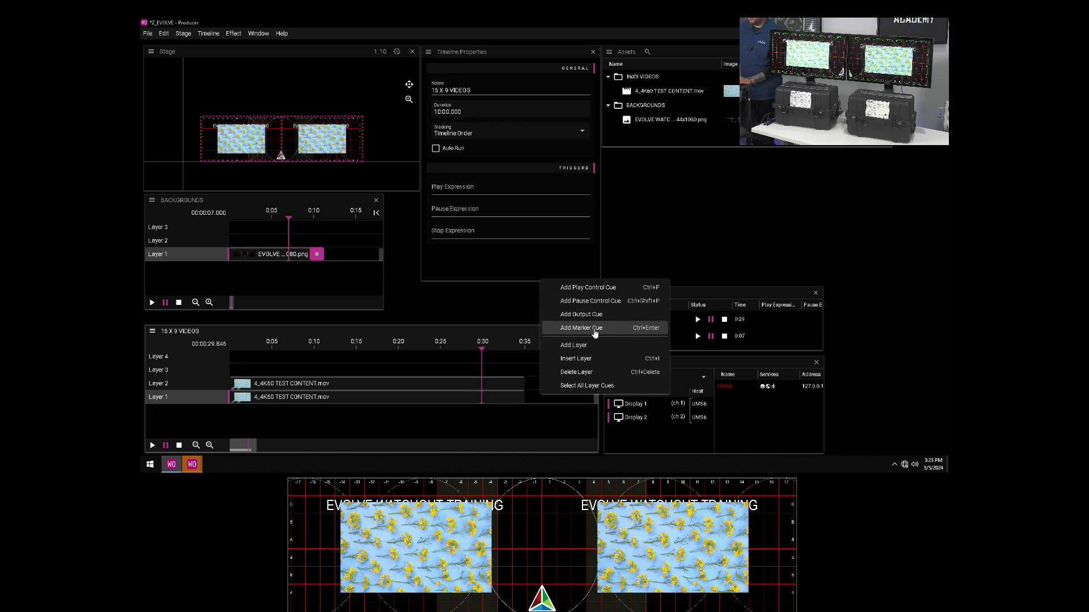
left_click(591, 333)
left_click_drag(486, 396, 531, 397)
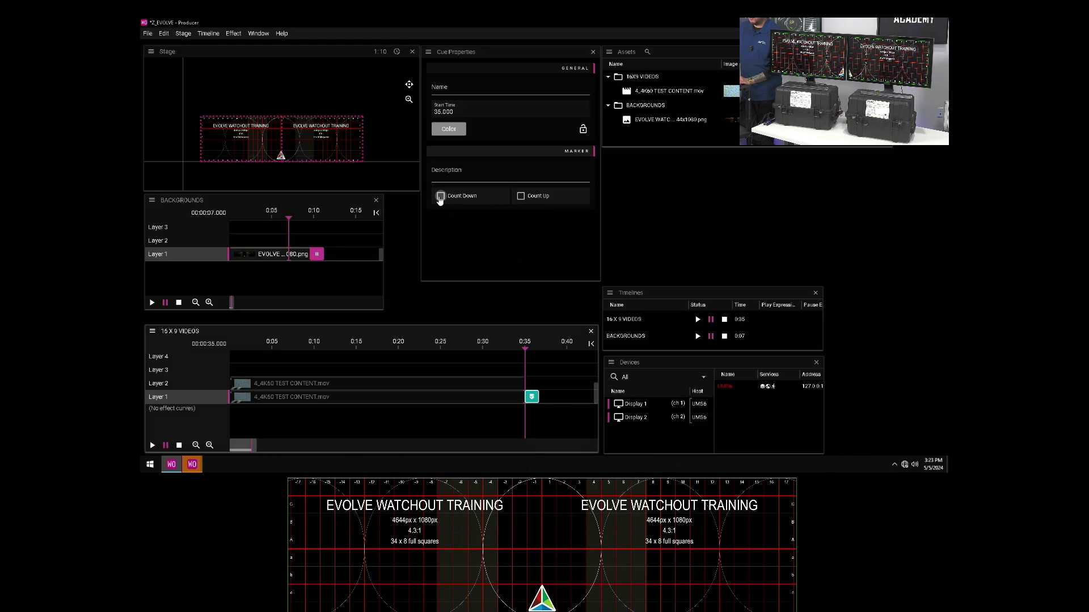
left_click(440, 196)
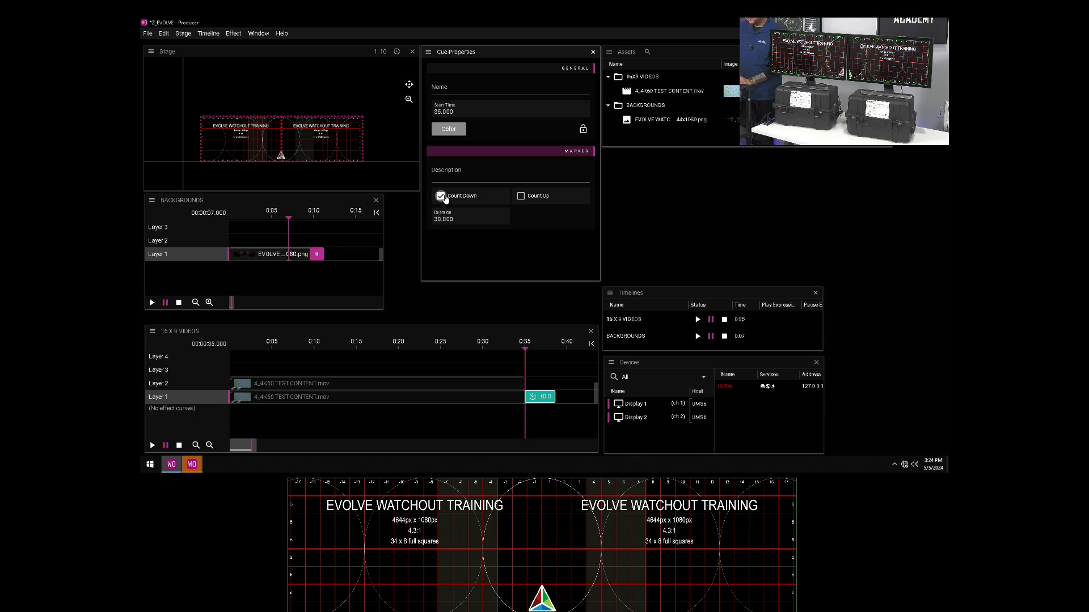
Change the marker countdown duration from 30.000 to 35 seconds, then stop the 16X9 VIDEOS timeline.
left_click(441, 196)
left_click(441, 196)
left_click(433, 220)
left_click_drag(454, 221, 433, 220)
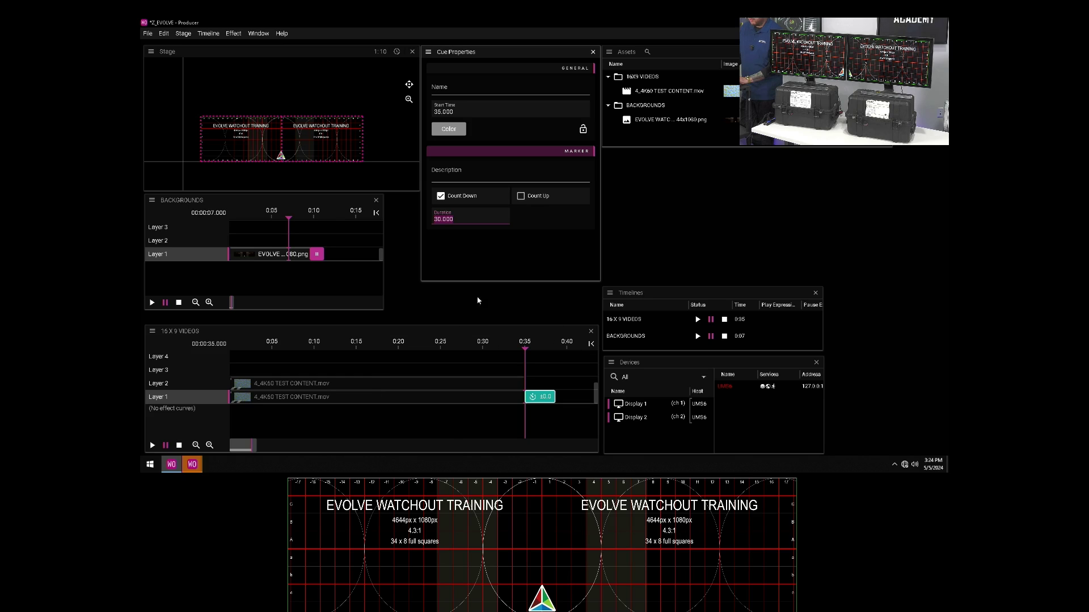
left_click(461, 221)
type("35")
key("Return")
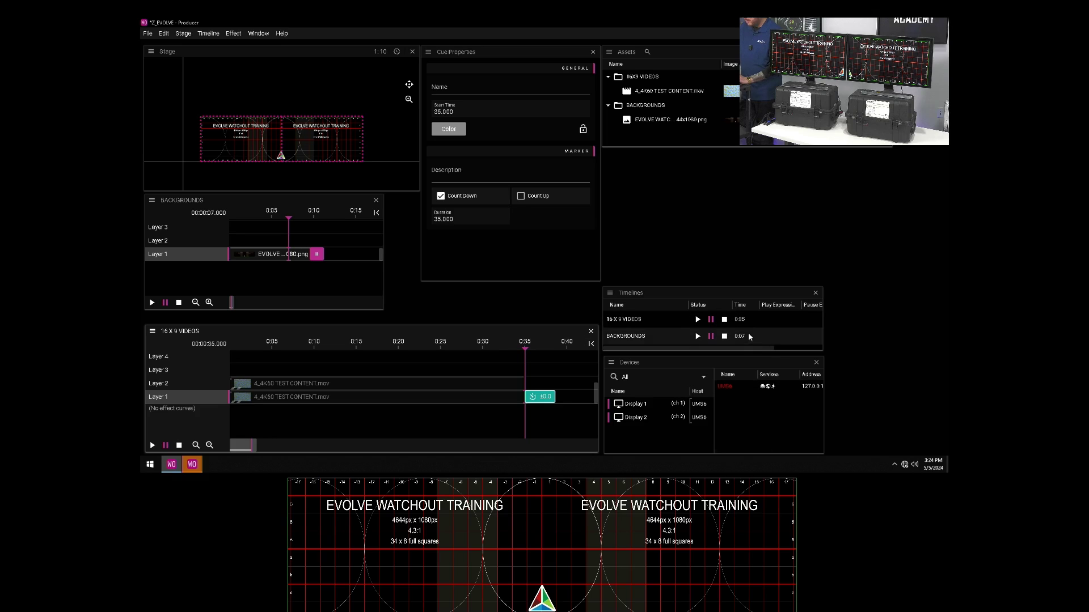
left_click(725, 321)
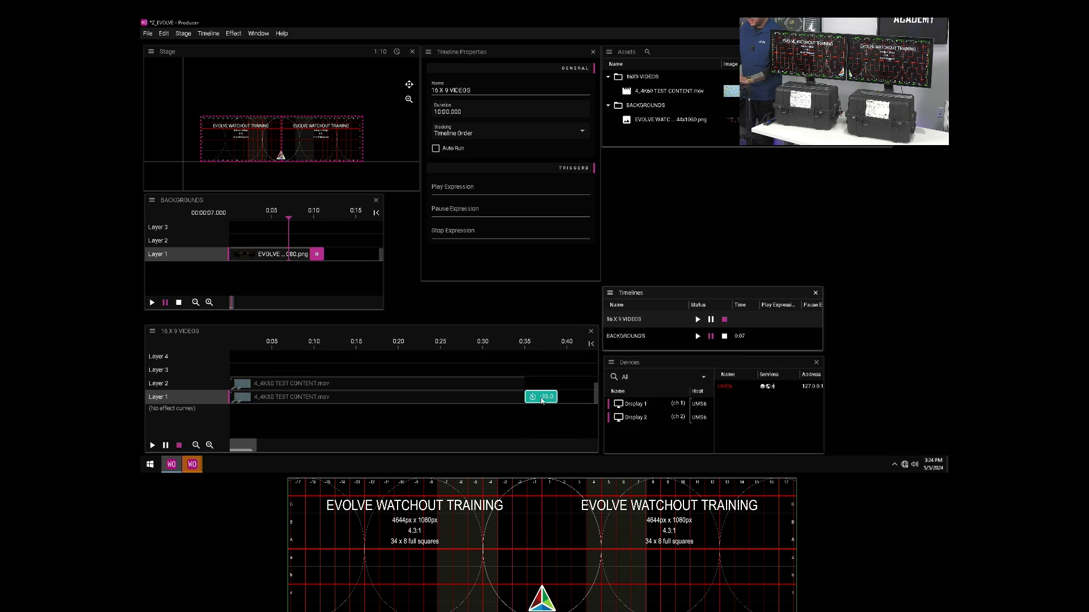
Play 16X9 VIDEOS from the start and skip ahead to about 15 seconds to watch the countdown.
left_click(697, 320)
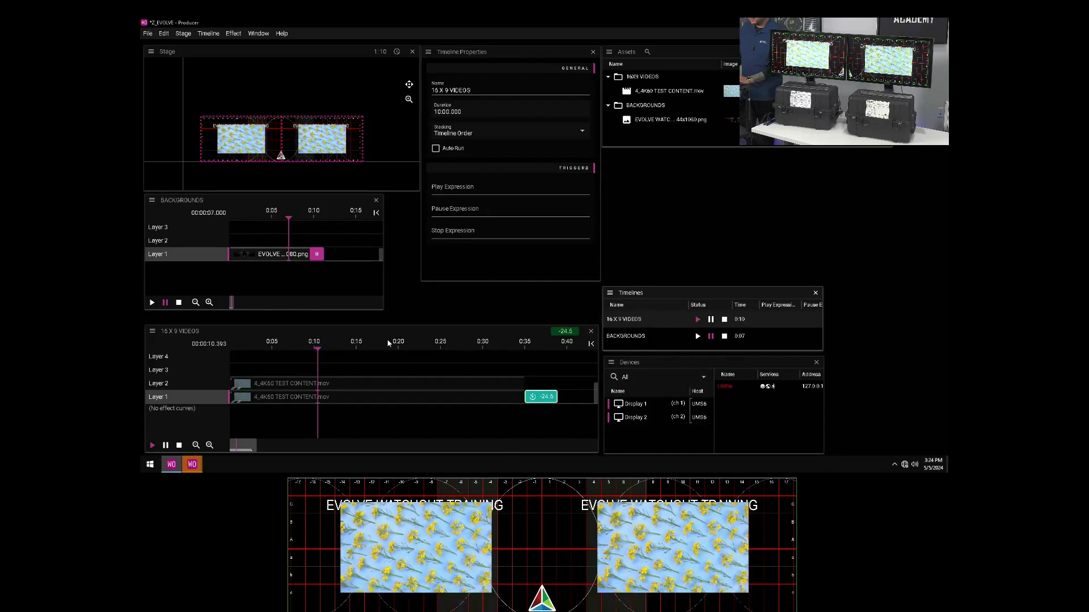
left_click(352, 342)
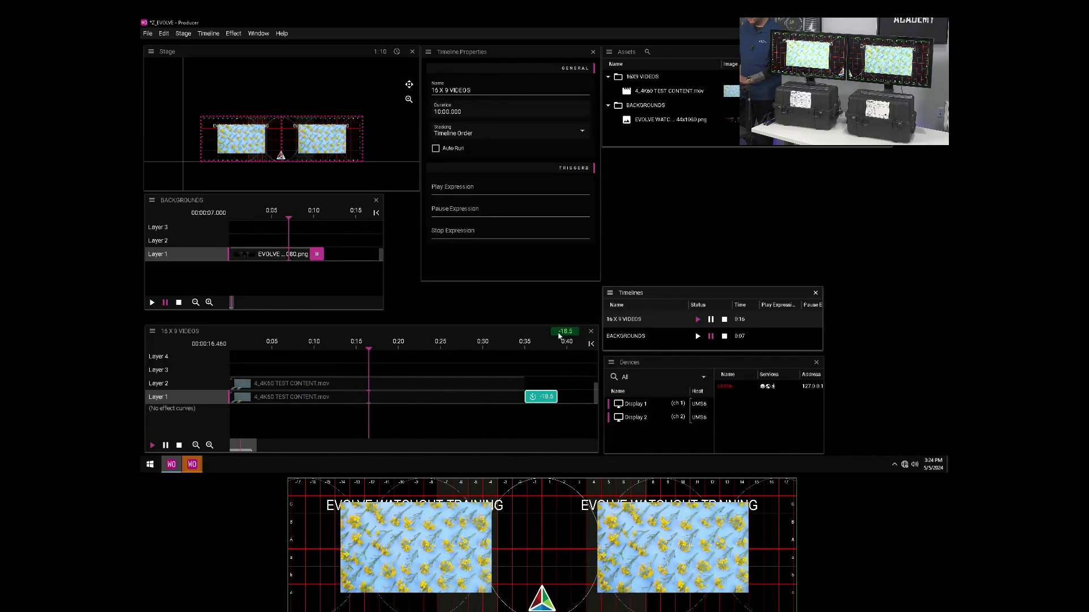